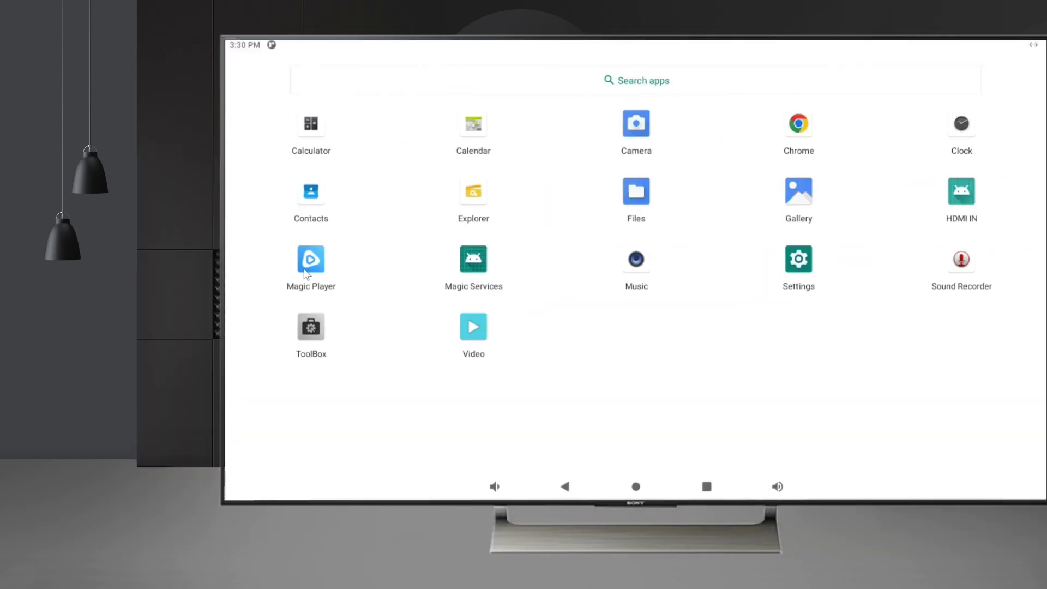
Step: Open Magic Player's System Mode settings, switch between LAN and stand-alone, and save the stand-alone mode
click(193, 269)
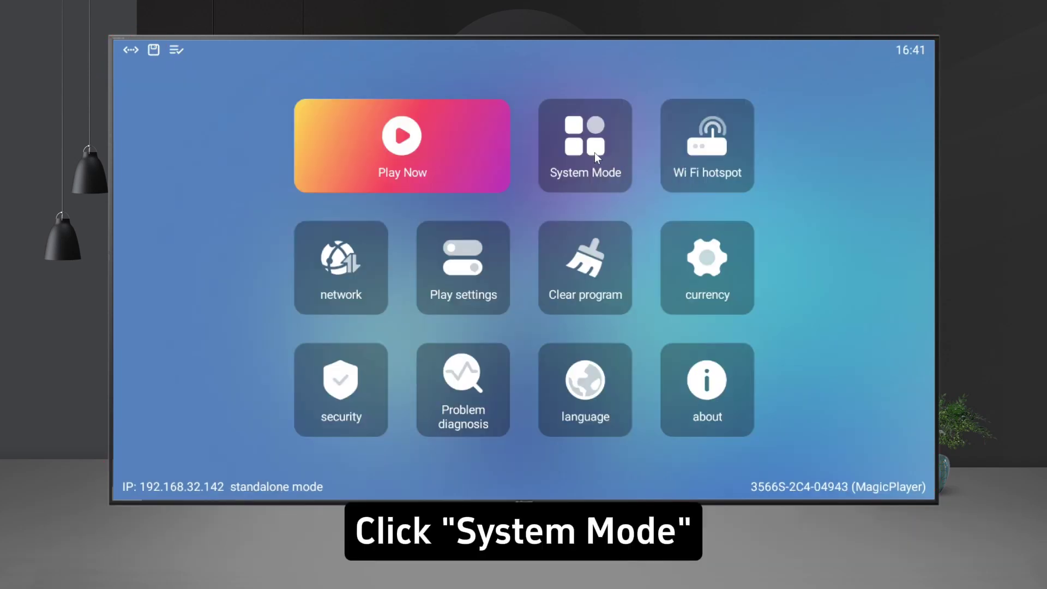
click(595, 158)
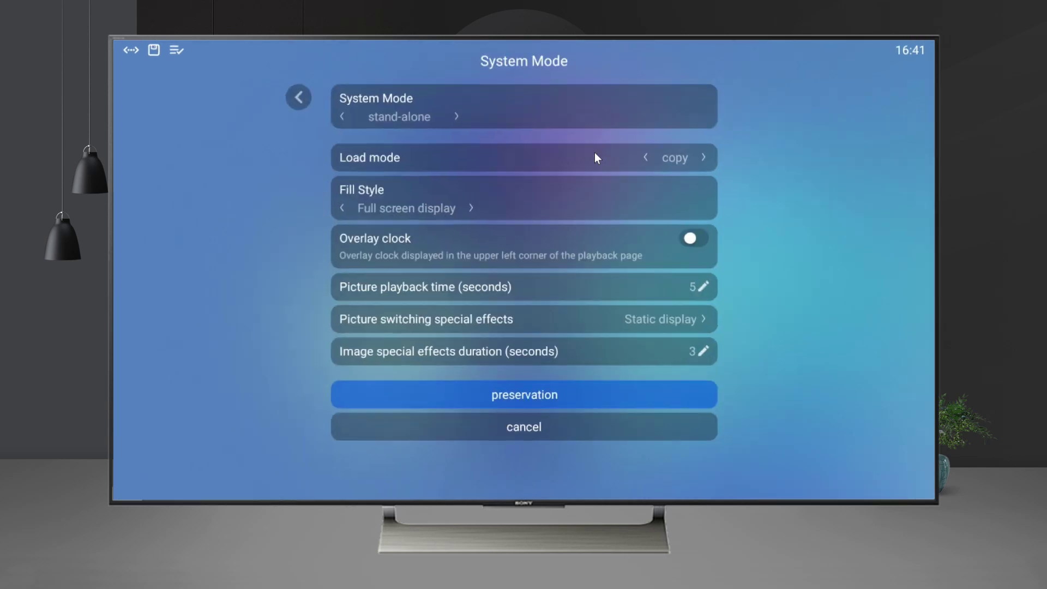
click(339, 116)
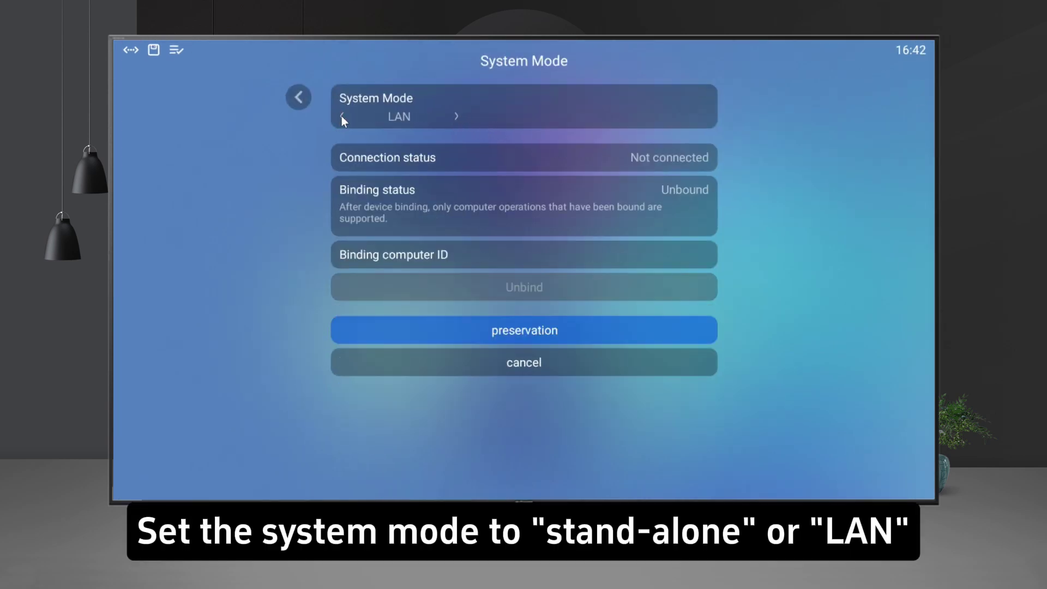
click(341, 116)
click(342, 117)
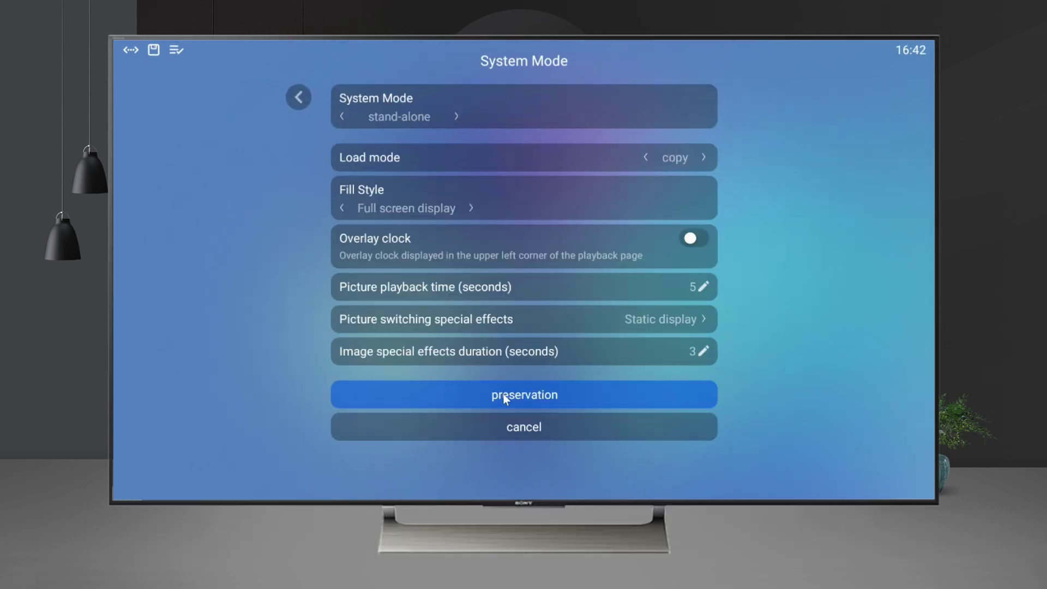
click(548, 398)
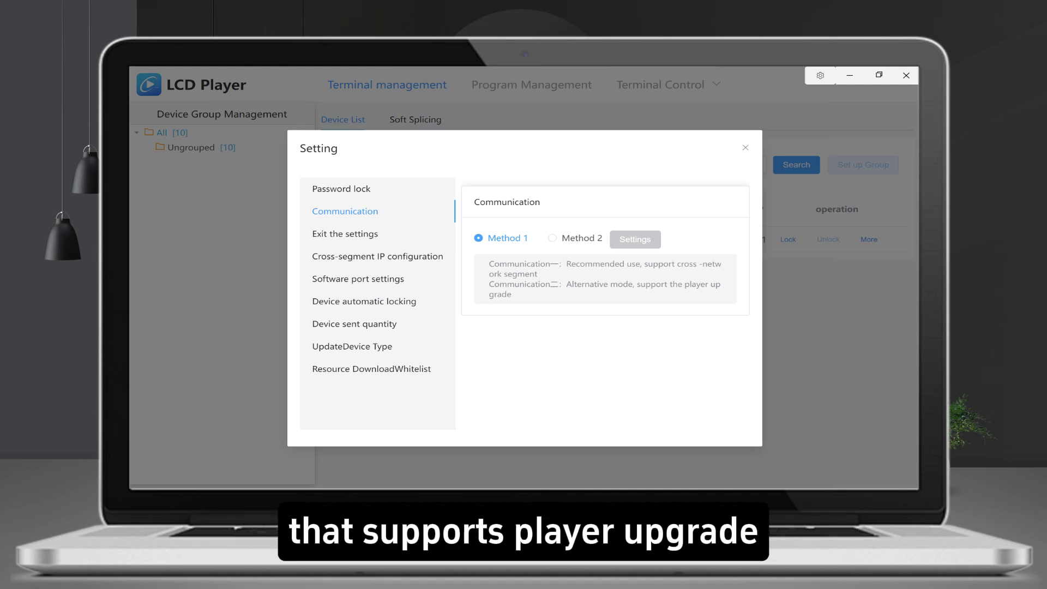
Step: In LCD Player on the computer, view the cross-segment IP configuration in the software settings
click(378, 258)
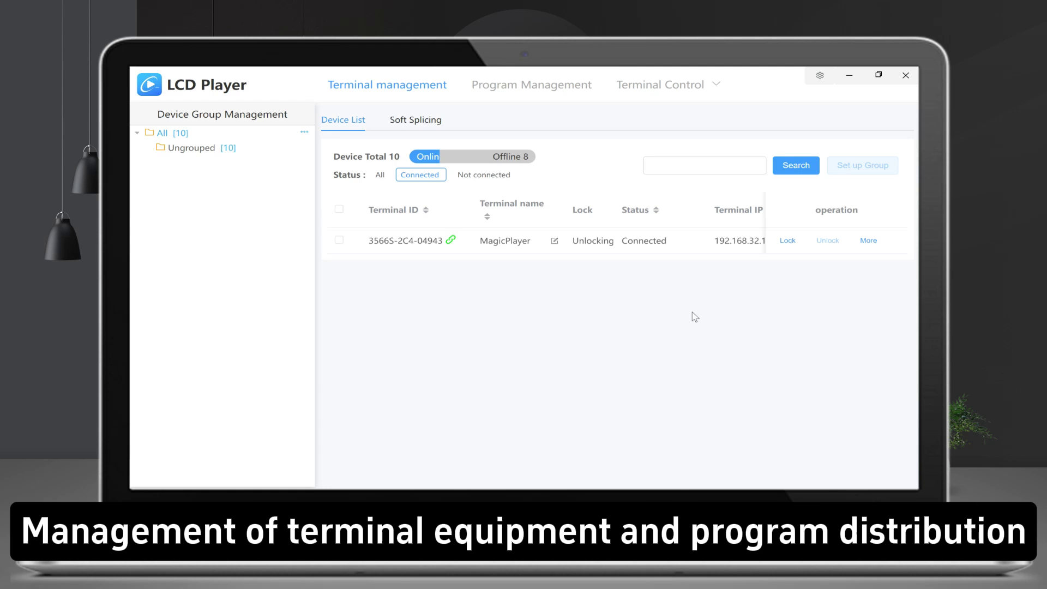
Step: Create a common program named New Program at 1920 × 1080, with 3566S-2C4-04943 as the designated terminal
click(574, 96)
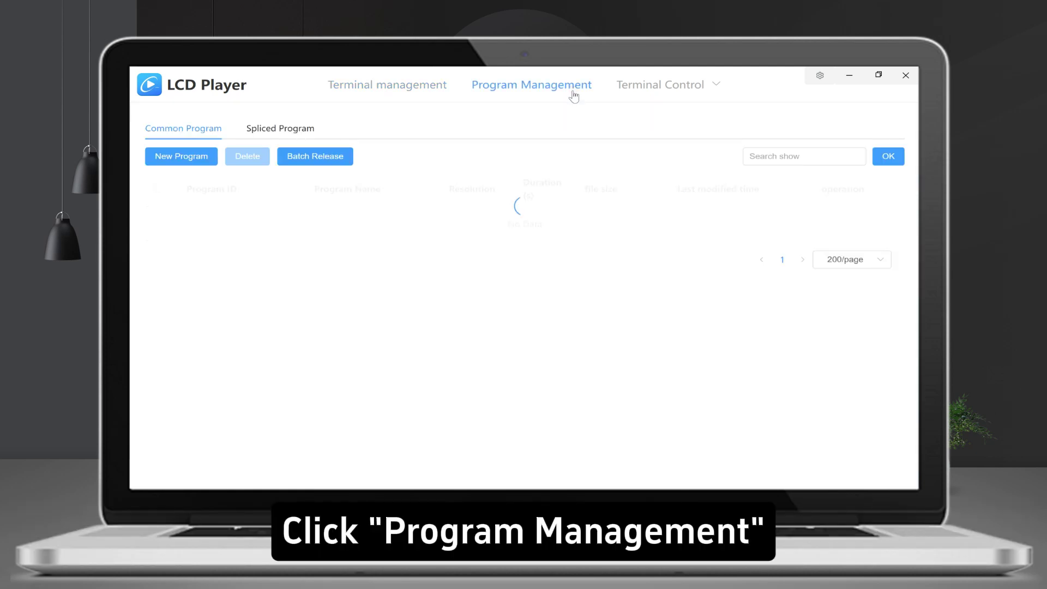
click(199, 163)
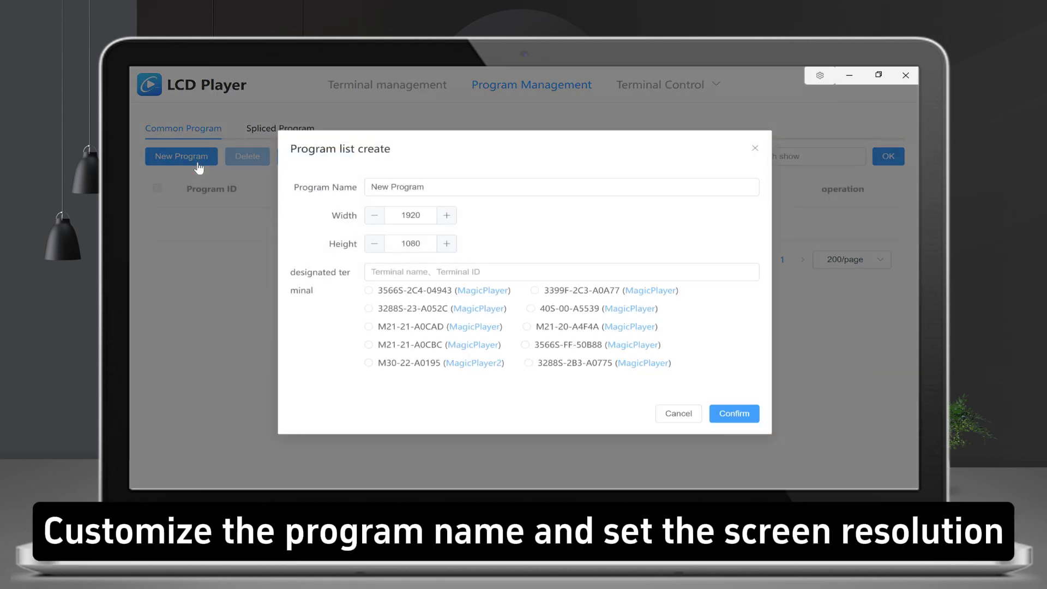
click(456, 187)
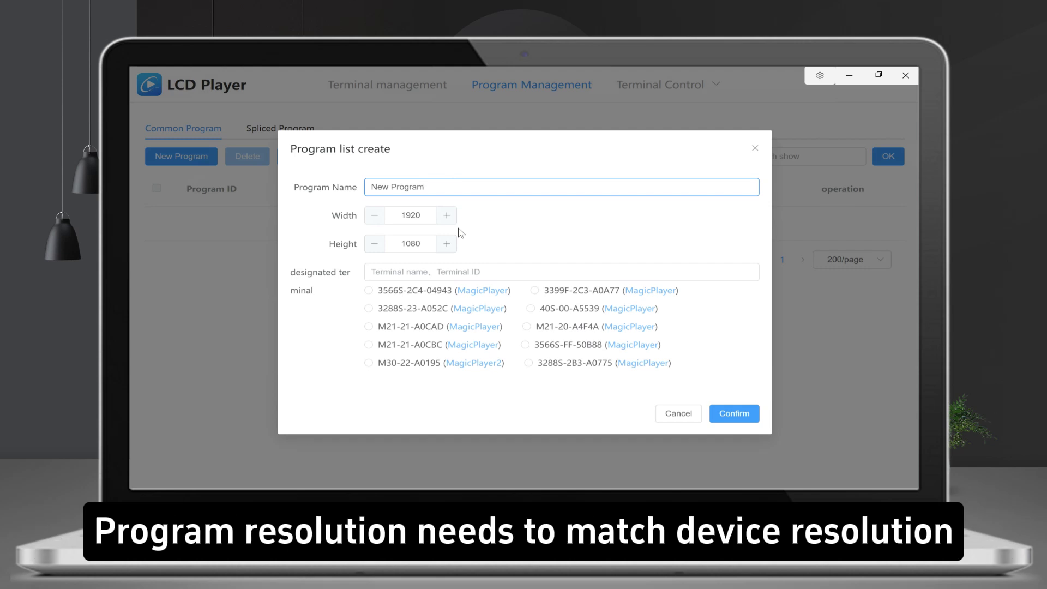
click(368, 291)
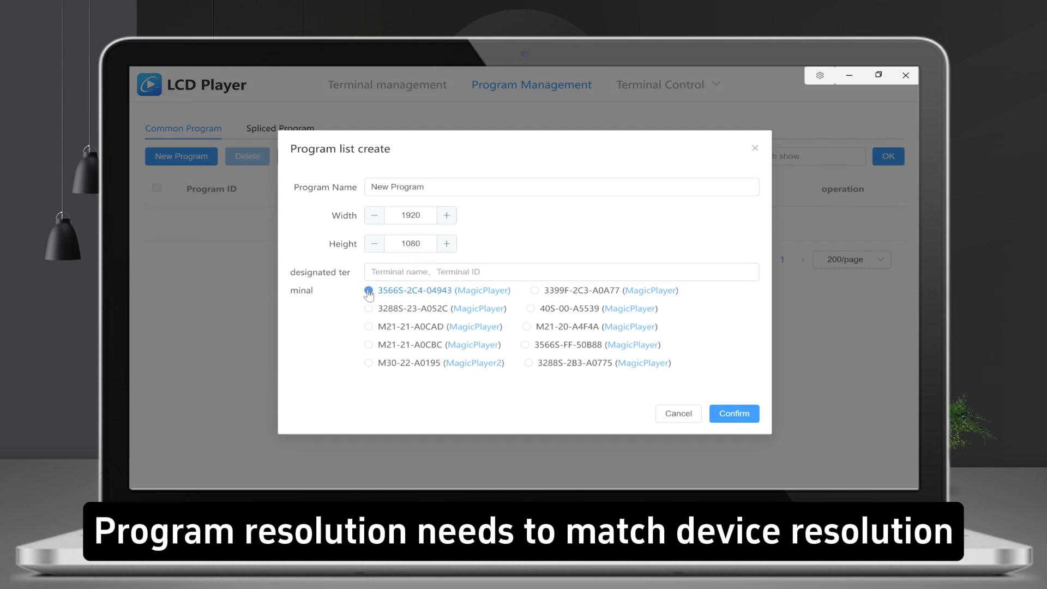
click(735, 415)
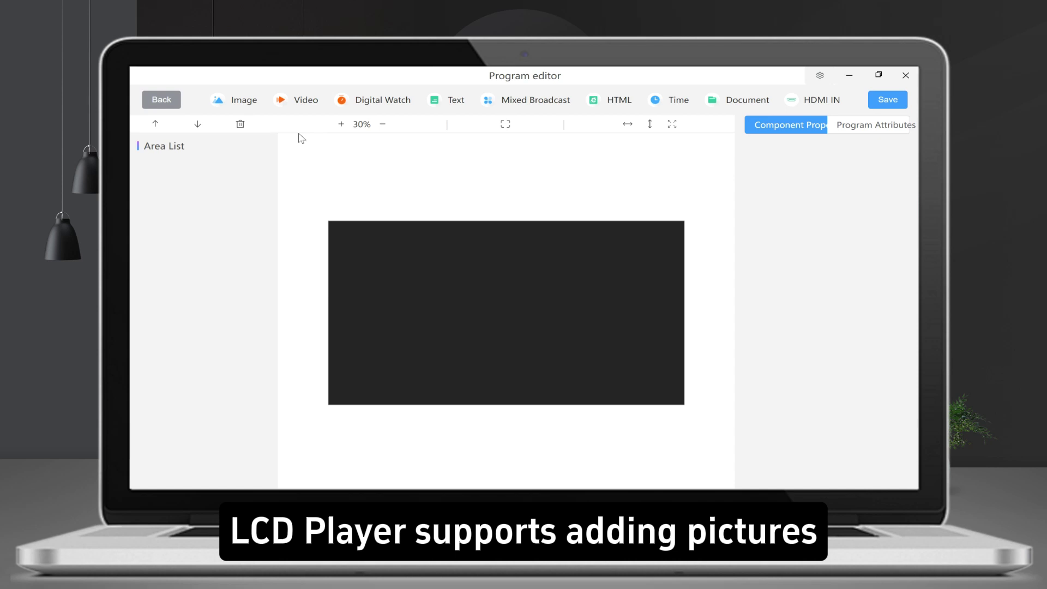
Step: Add an image area to the program and load the astronaut night-sky picture into it
click(245, 108)
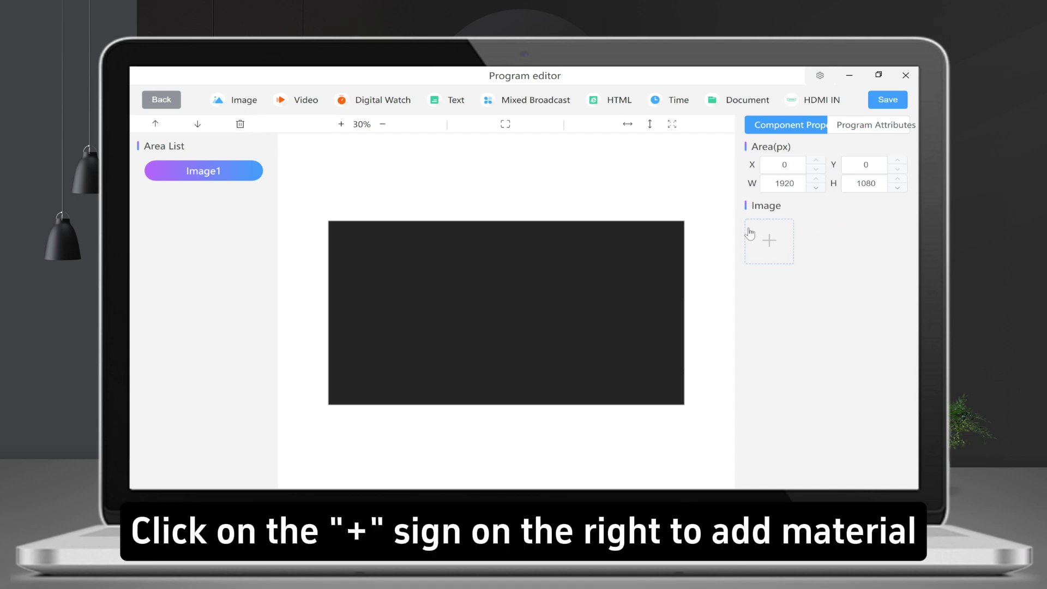
click(771, 243)
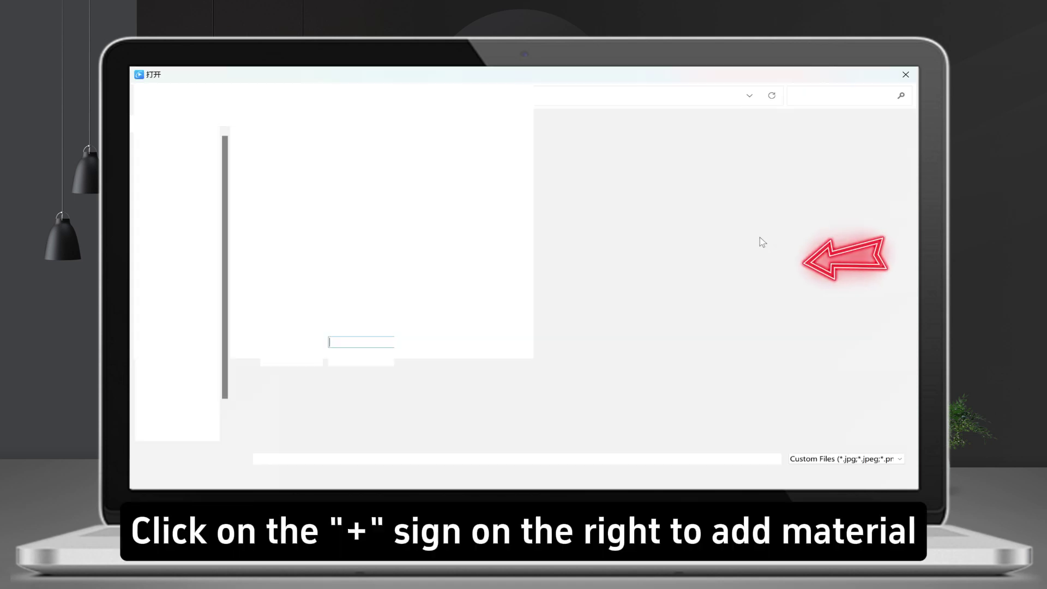
click(327, 186)
double_click(327, 186)
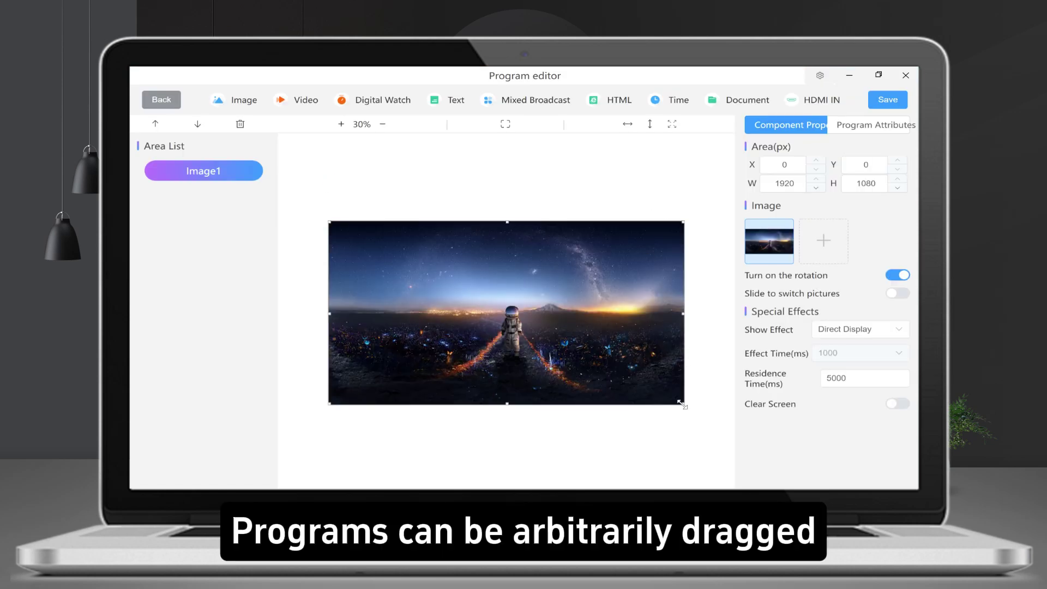
Step: Try resizing and moving the astronaut picture freely on the canvas, ending at about 1486 × 1080 px
drag(680, 404, 461, 320)
mouse_move(417, 273)
mouse_down()
mouse_move(525, 299)
mouse_move(413, 277)
mouse_up()
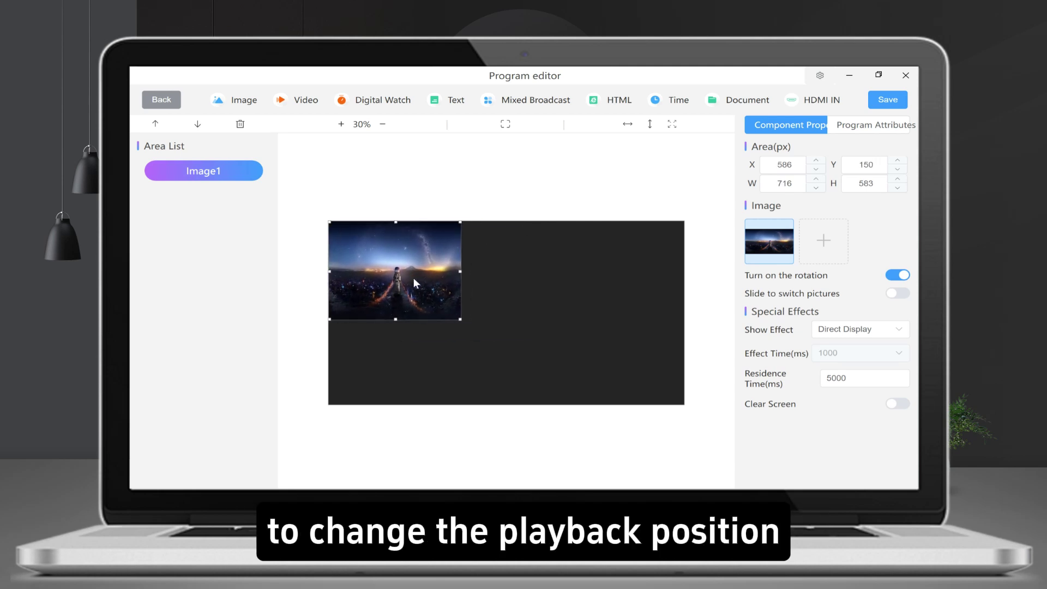
drag(458, 321, 600, 426)
Step: Set the astronaut image area's width to 960 px so it fills the left half of the canvas
click(784, 183)
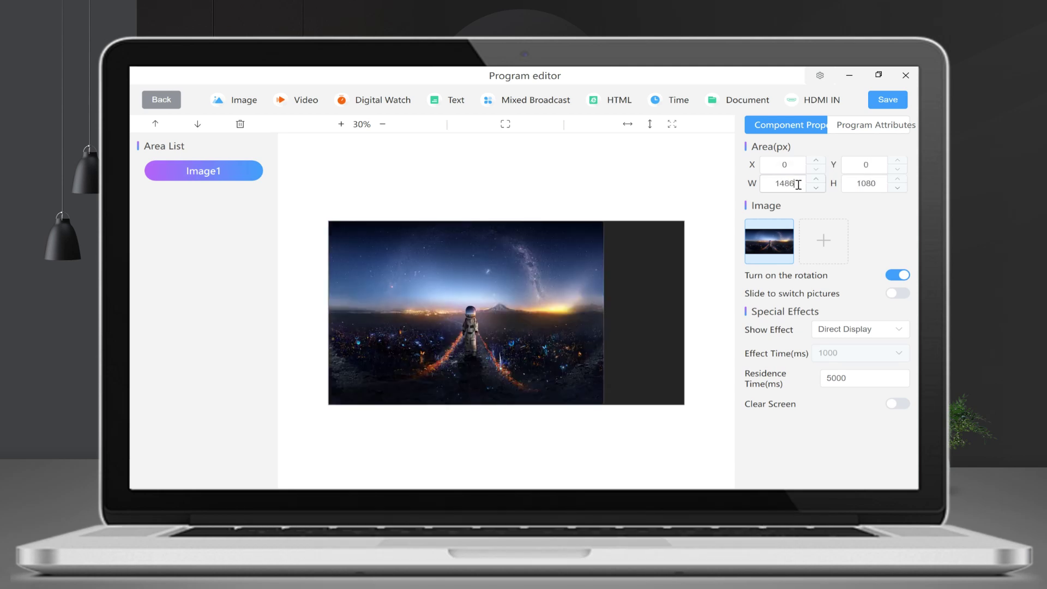
key(BackSpace)
key(BackSpace)
key(BackSpace)
key(BackSpace)
text(960)
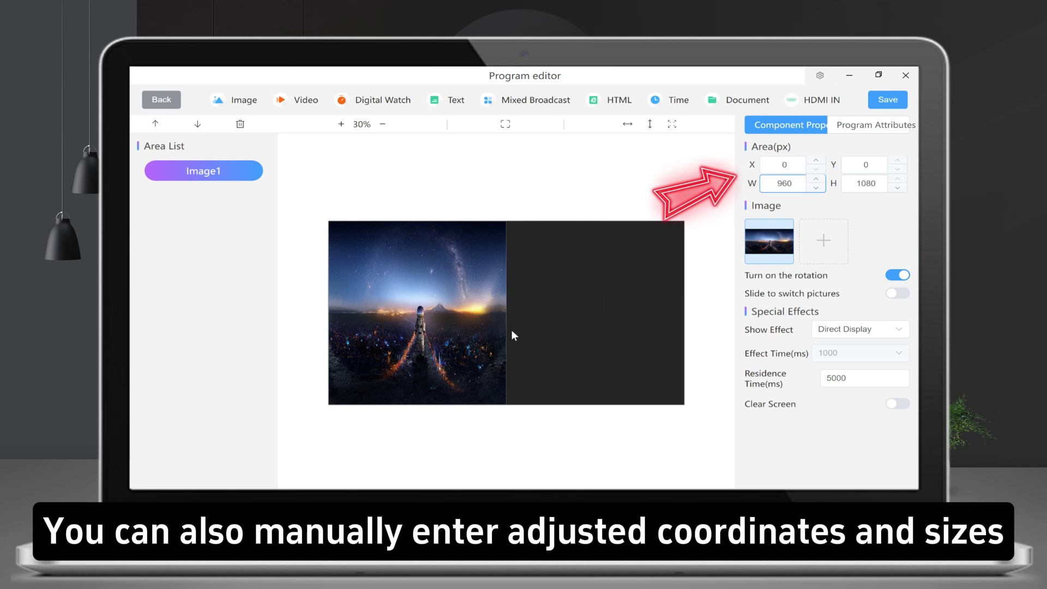
click(478, 312)
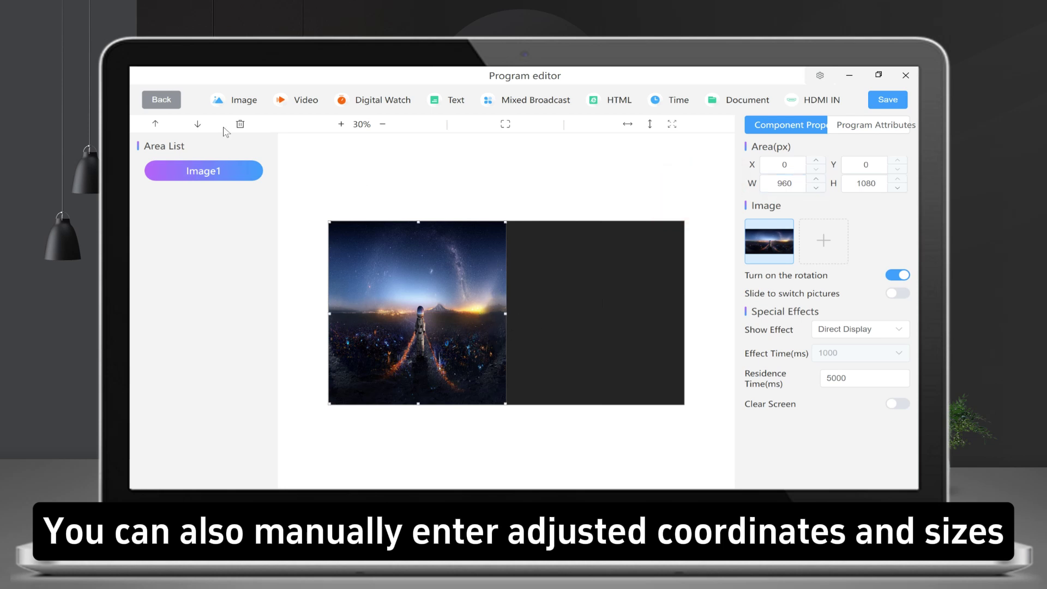
Step: Add a second image area and load the Earth-from-space picture into it
click(243, 102)
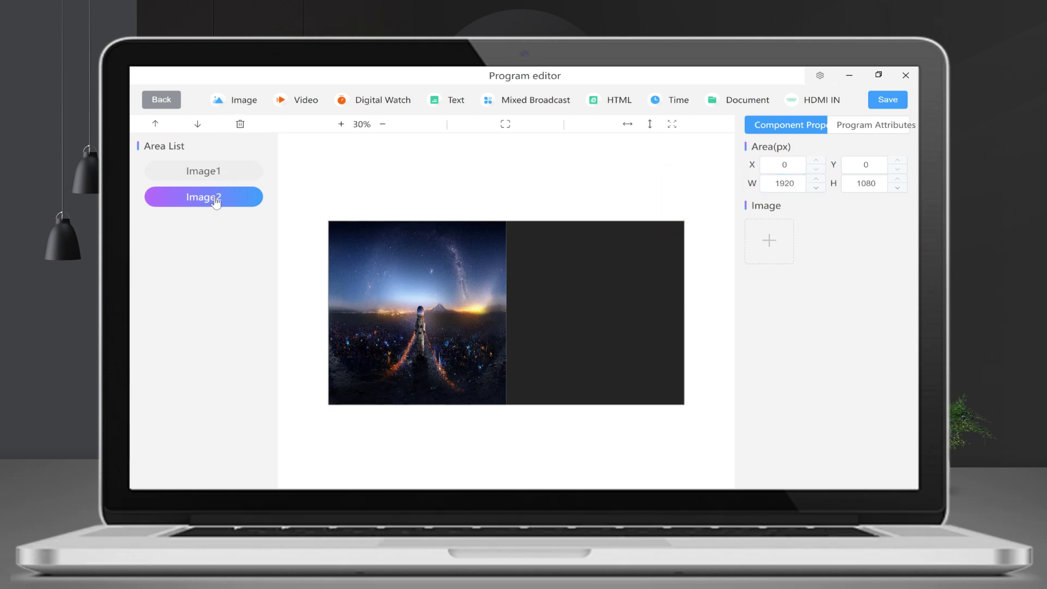
click(769, 240)
double_click(389, 192)
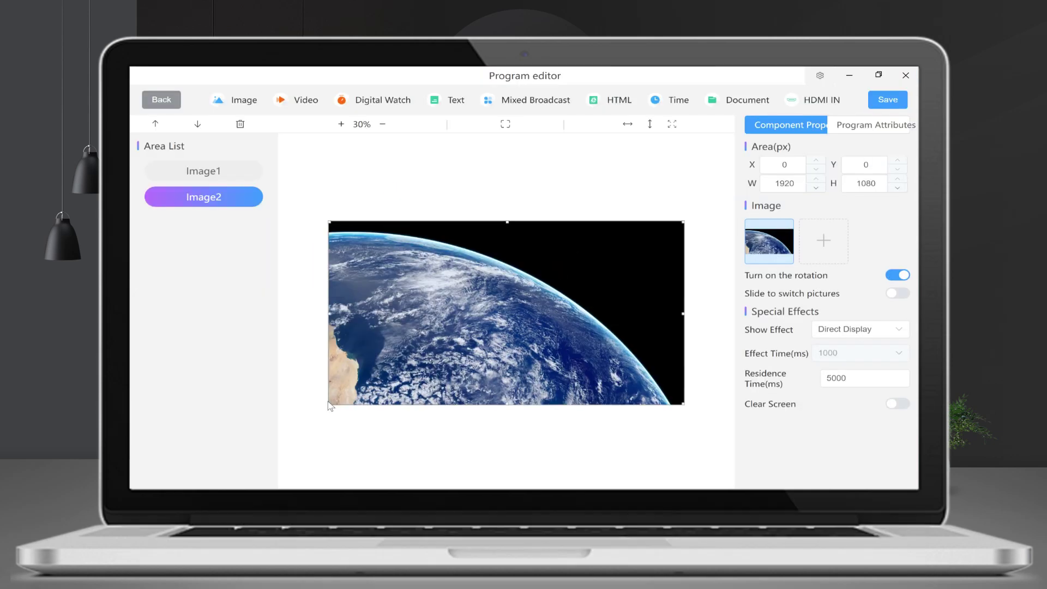
Step: Fit the Earth image to the canvas's right half with X 960 and width 960 px, and save the program
drag(336, 408, 511, 404)
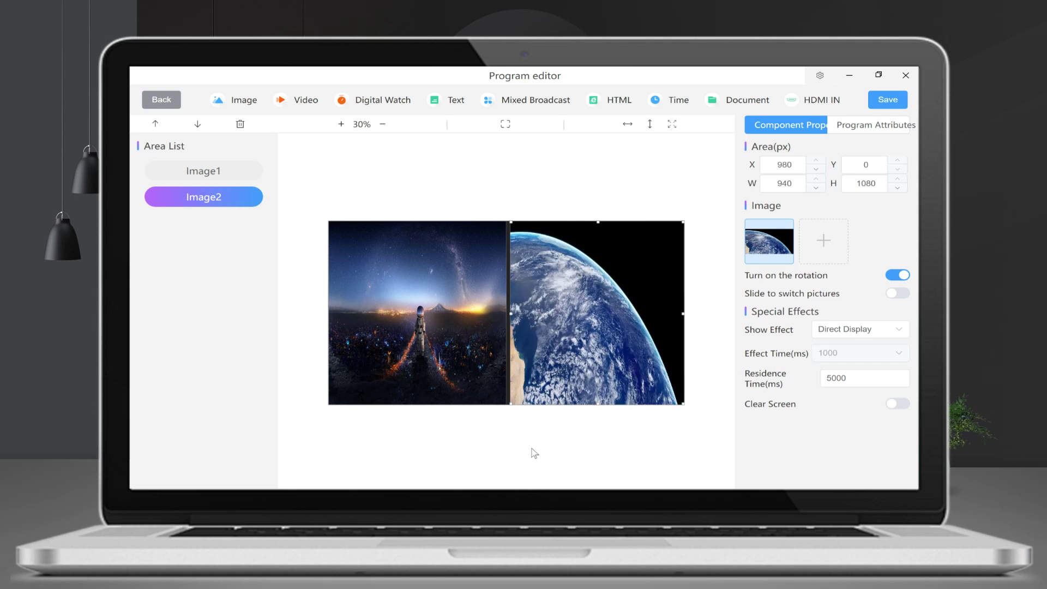
text(960)
key(Return)
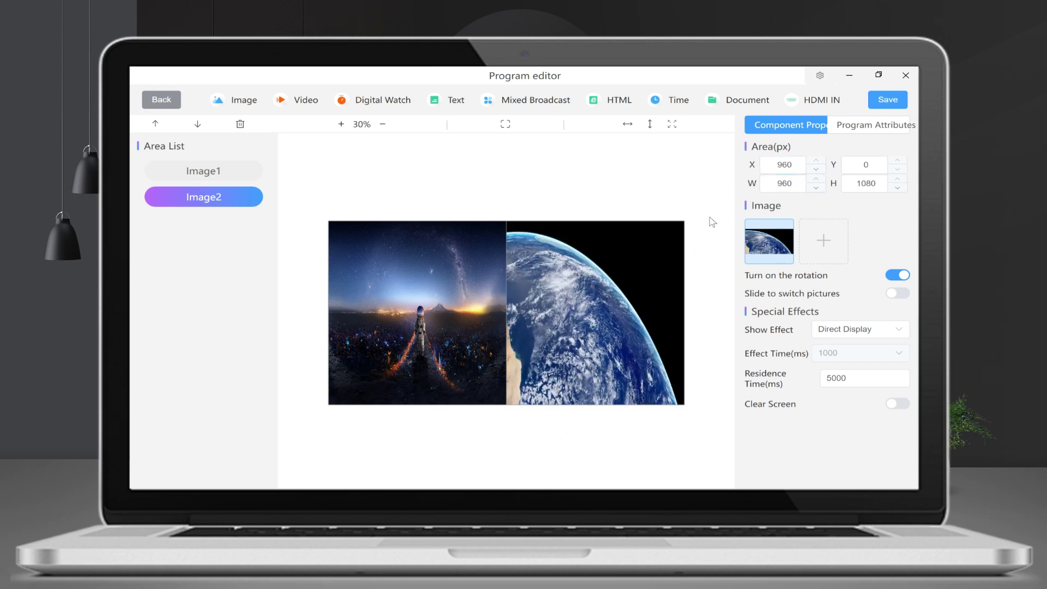
click(889, 101)
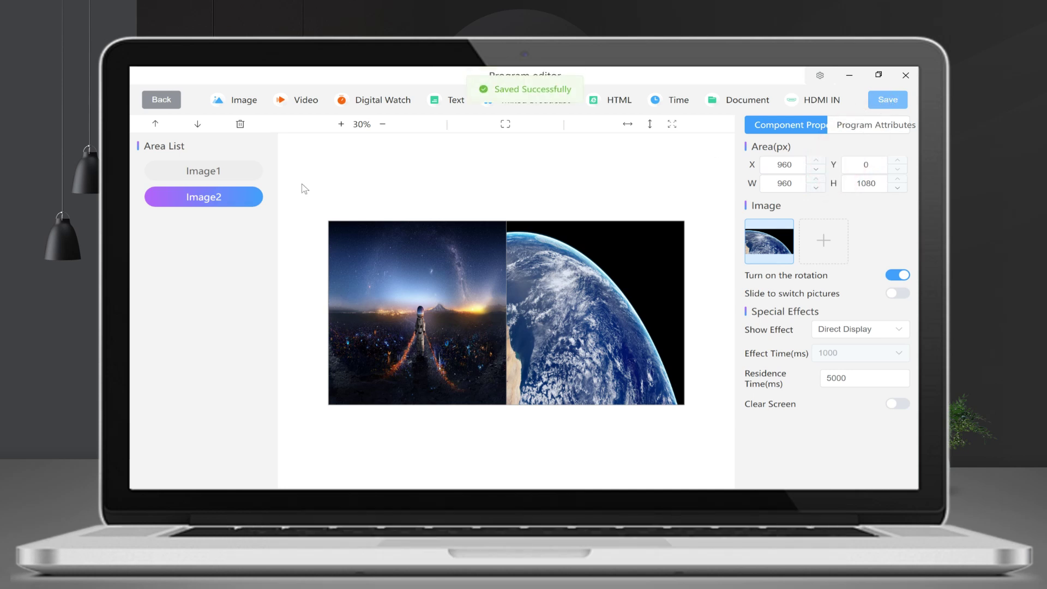
click(162, 100)
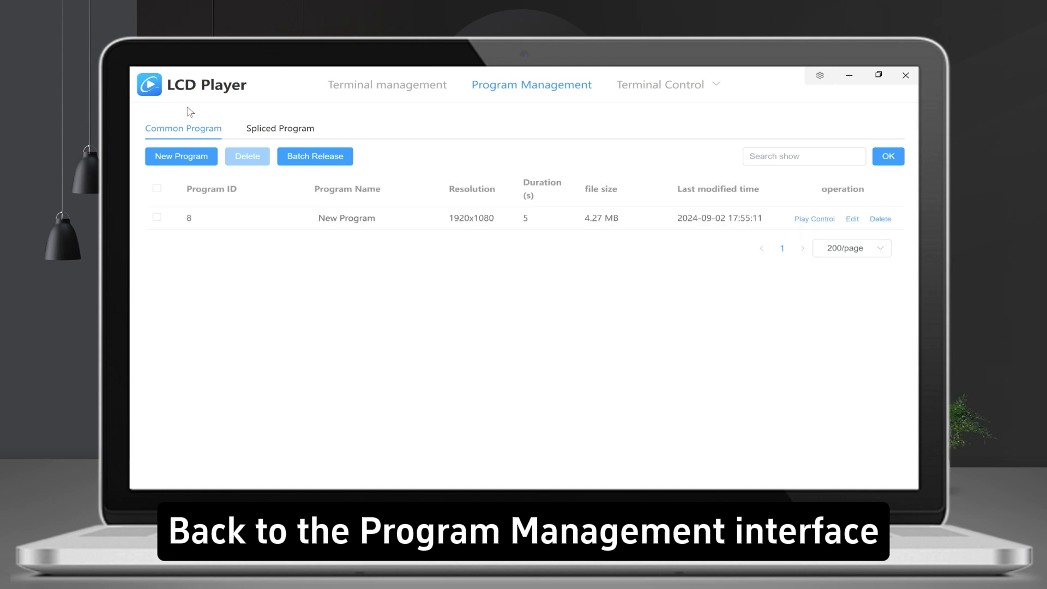
Step: Release program 8 to the connected MagicPlayer terminal as a Complete Update
click(157, 218)
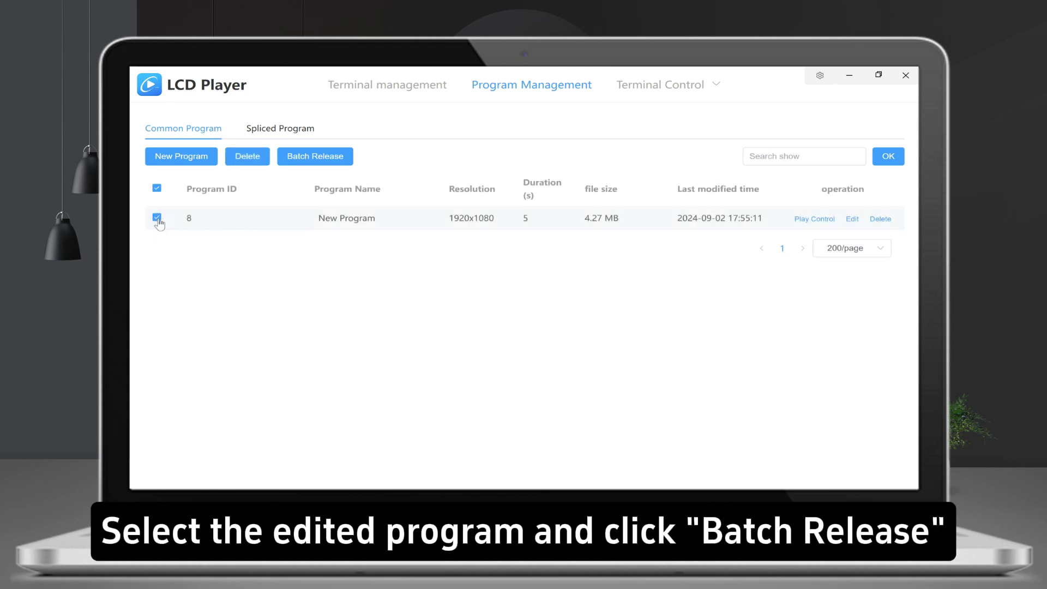
click(322, 163)
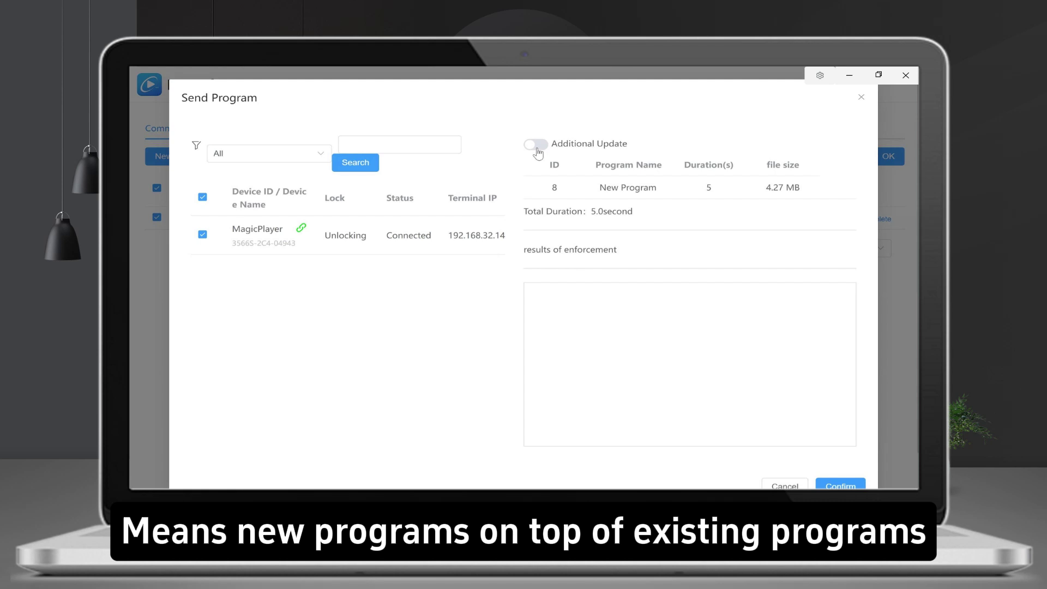
click(535, 144)
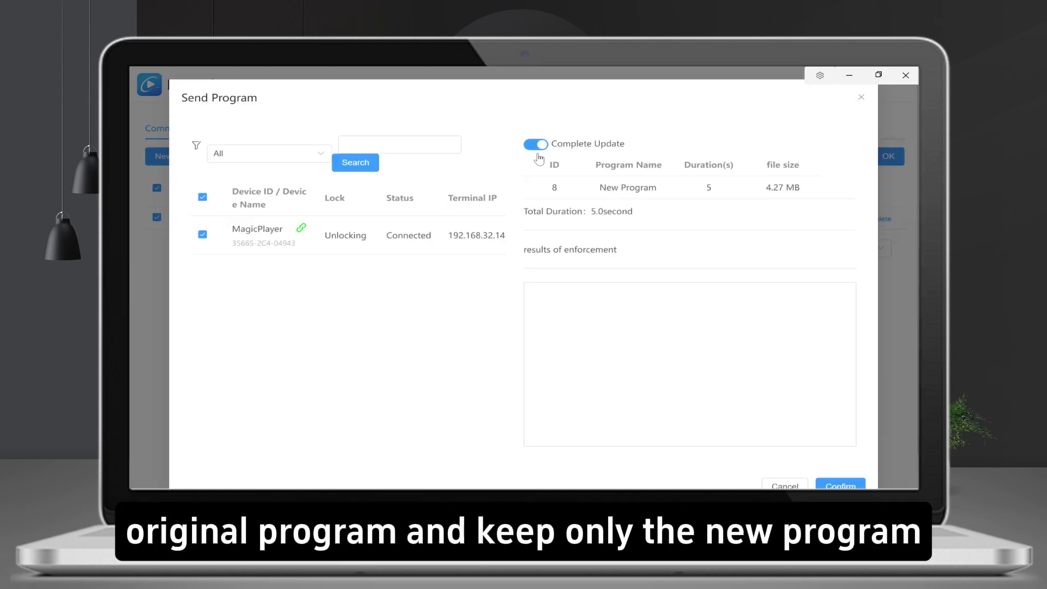
click(828, 481)
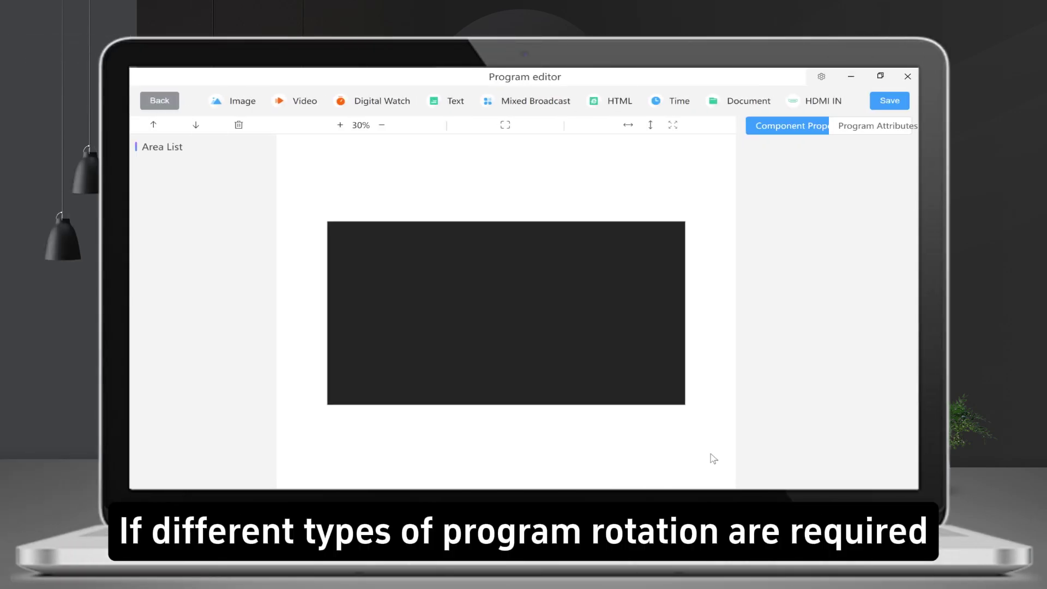
Step: Add a Mixed Broadcast area to the empty program and load the astronaut night-sky picture into it
click(536, 103)
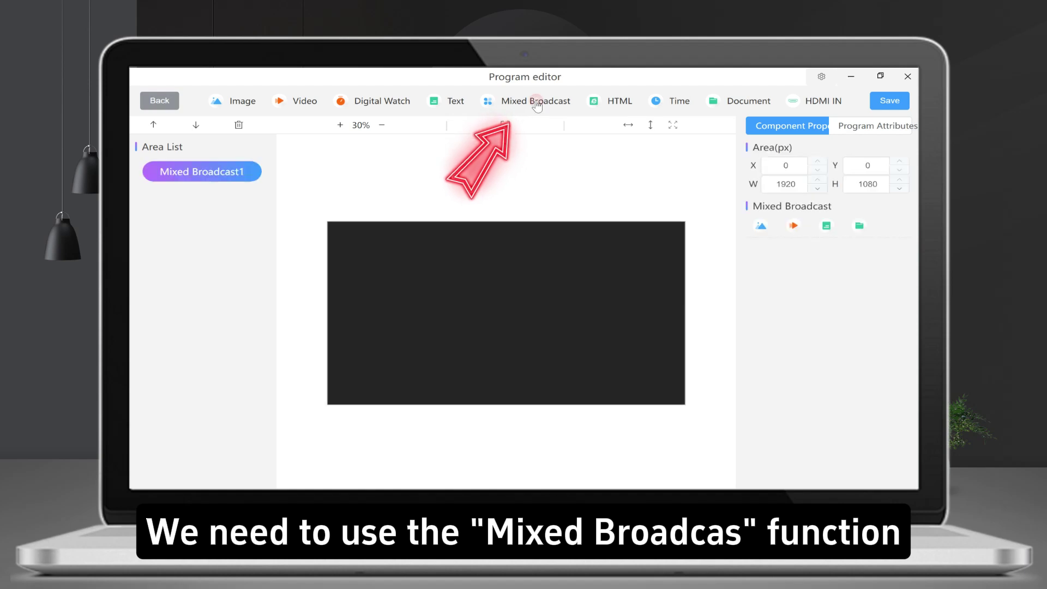
click(764, 226)
double_click(354, 193)
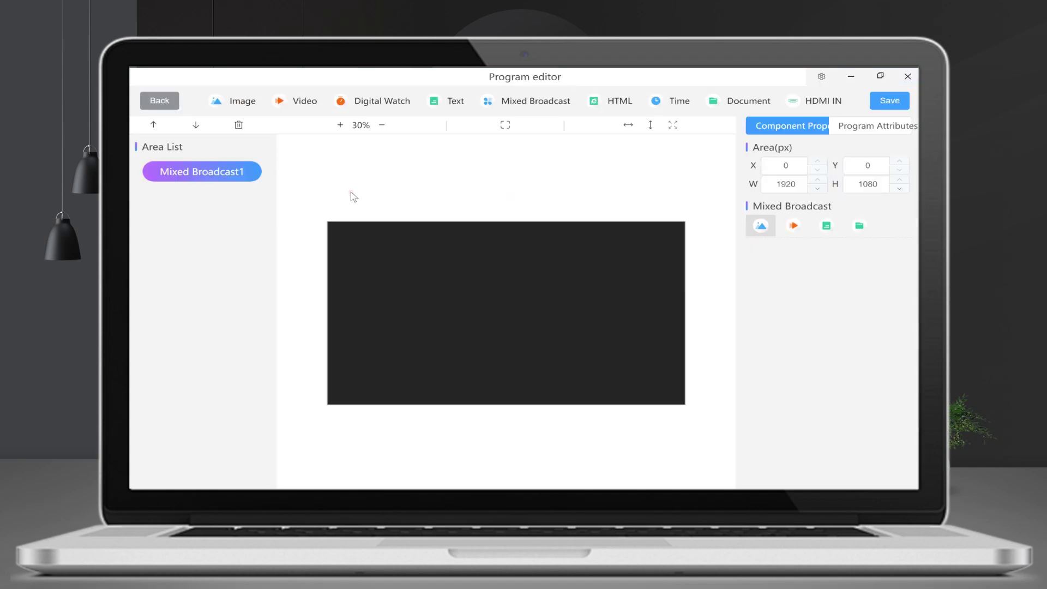
Step: Add the video 神庙逃亡.mp4 to the mixed broadcast area after the picture and save the program
click(794, 225)
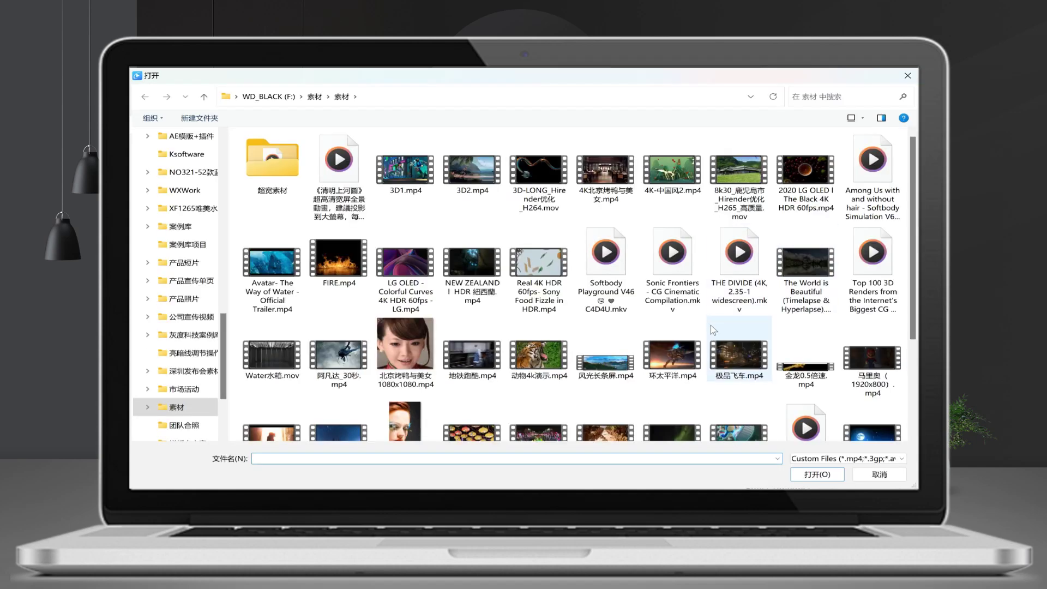
scroll(713, 329, down, 3)
double_click(713, 275)
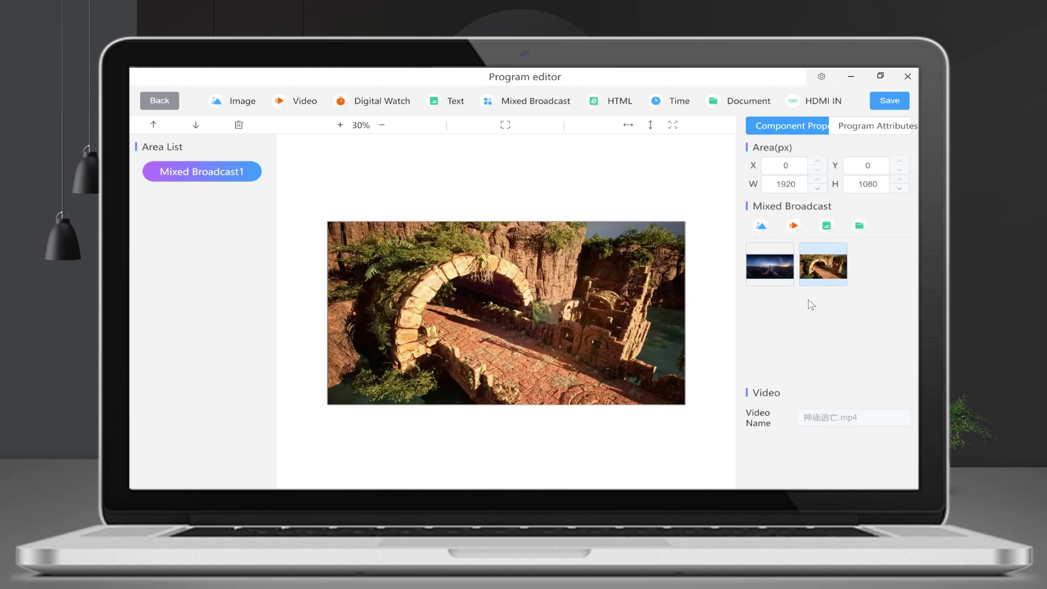
mouse_move(818, 284)
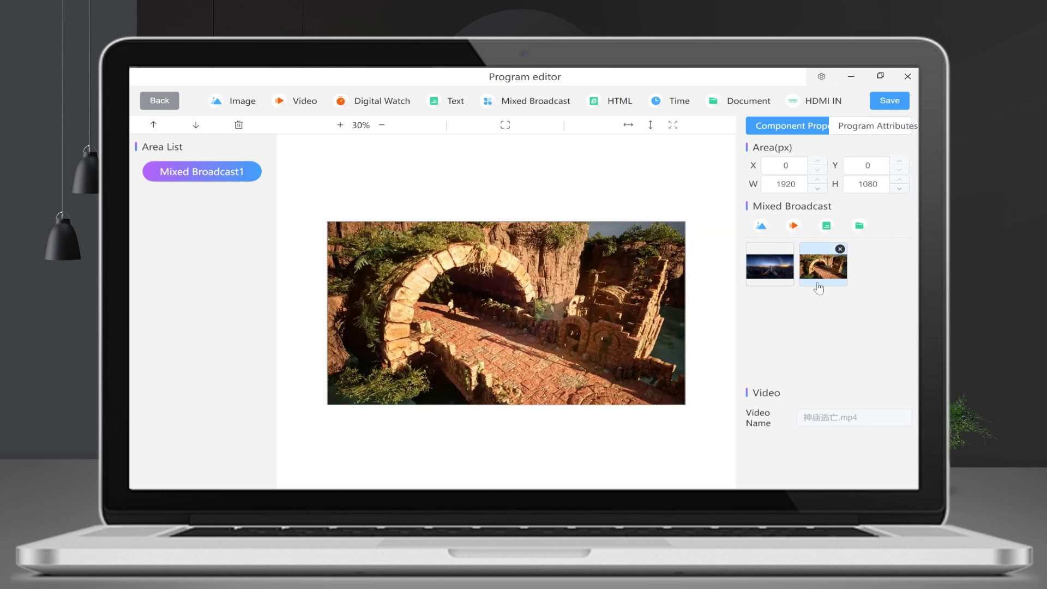
mouse_move(818, 286)
mouse_down()
mouse_move(770, 269)
mouse_move(823, 276)
mouse_up()
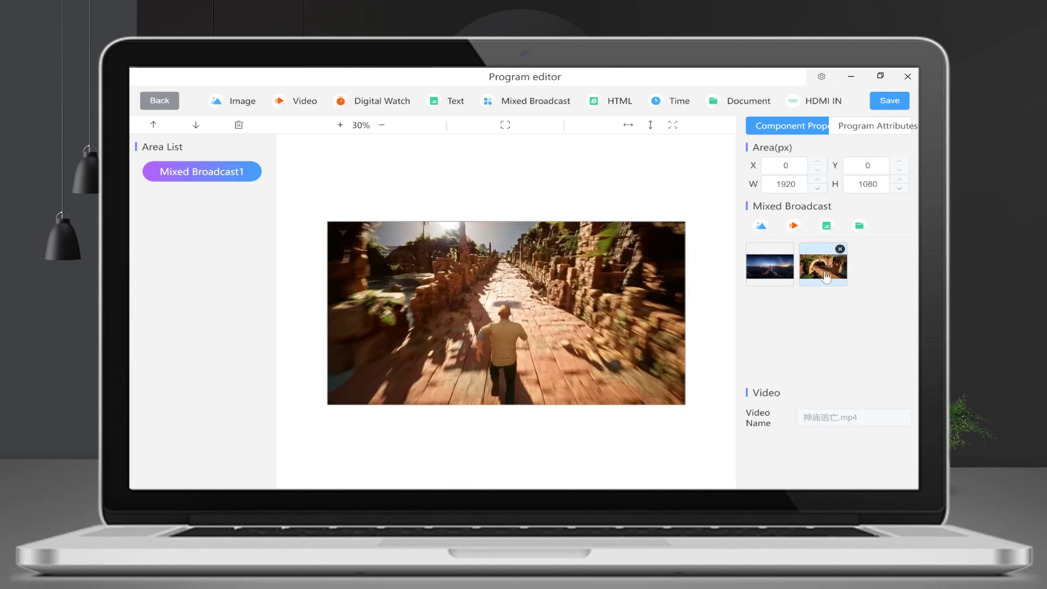
click(888, 103)
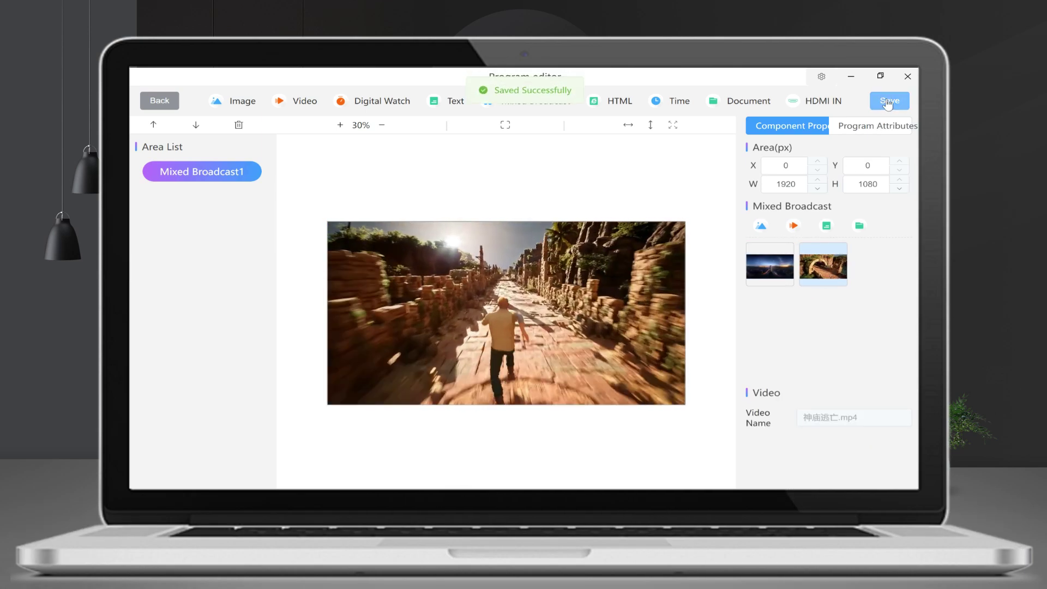
click(156, 101)
Step: Release program 9 to the connected MagicPlayer terminal as an Additional Update
click(155, 219)
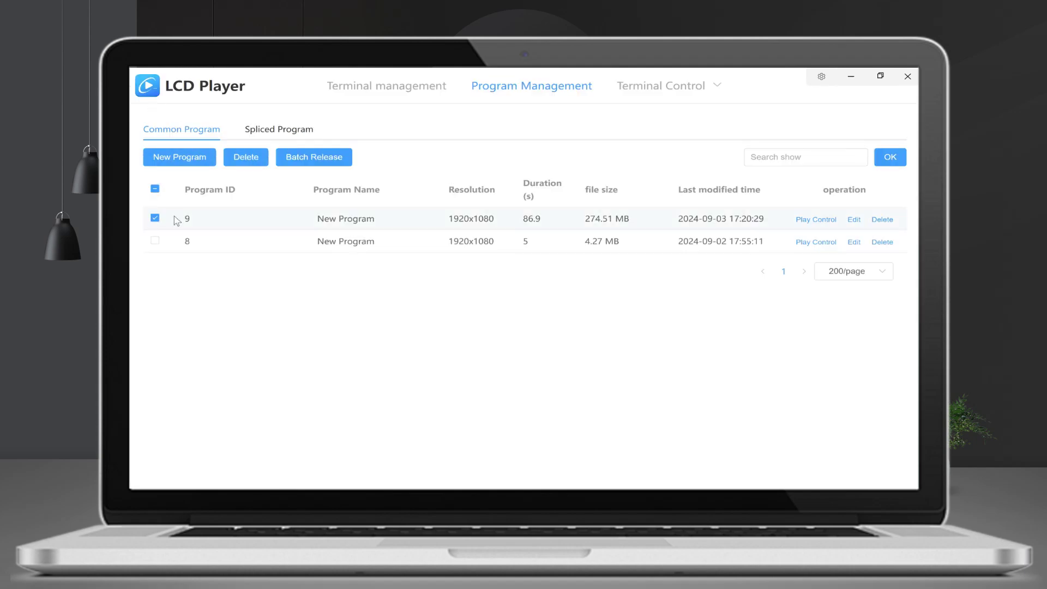
click(314, 157)
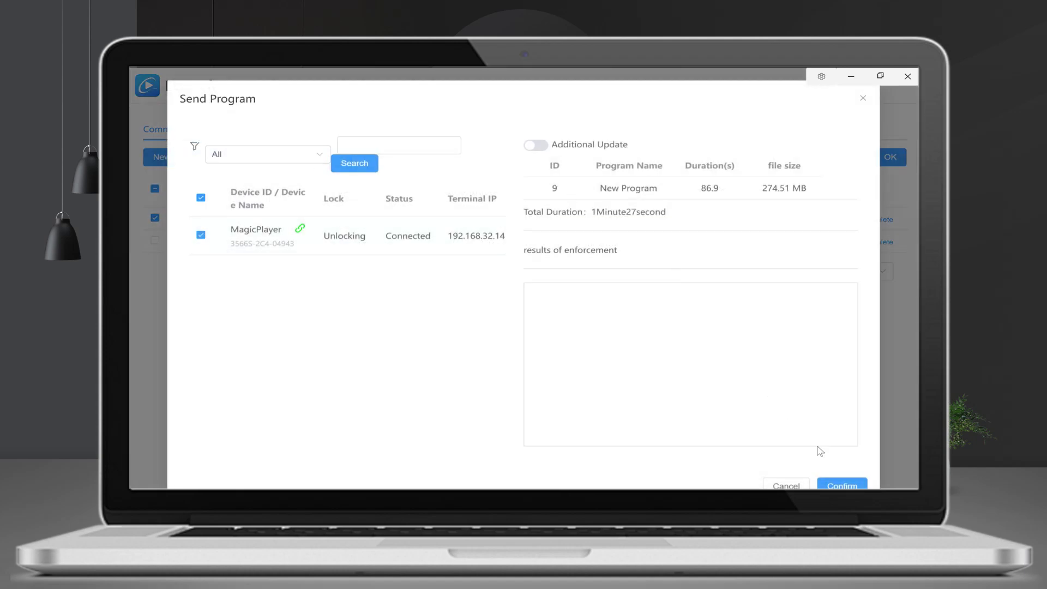
click(842, 485)
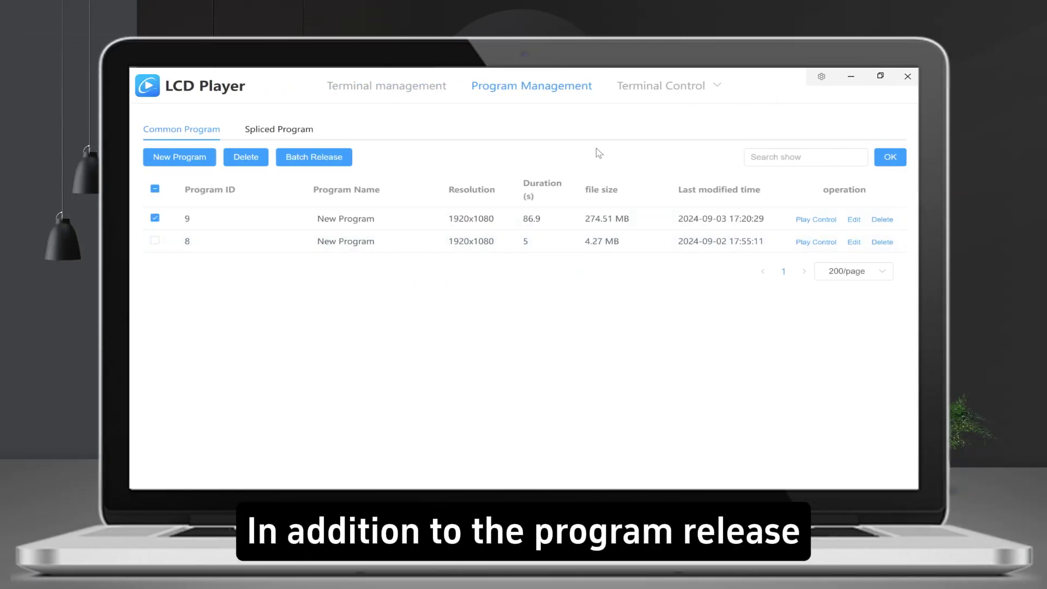
Step: Show the available Terminal Control functions
mouse_move(702, 94)
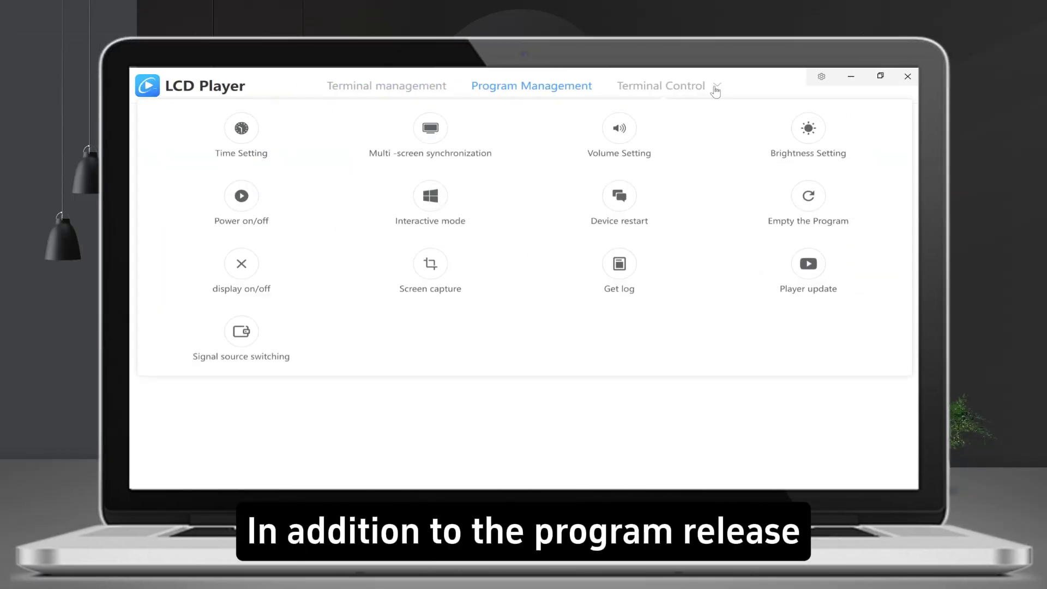